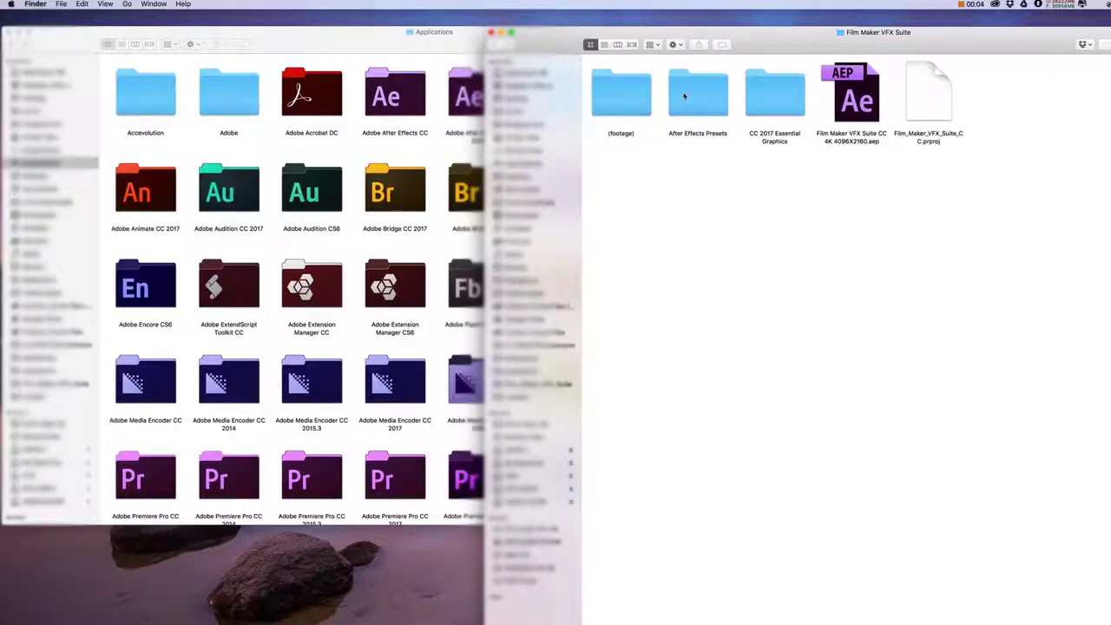
- Open the suite's After Effects Presets folder and look inside Film_Maker_VFX_Suite
double_click(691, 97)
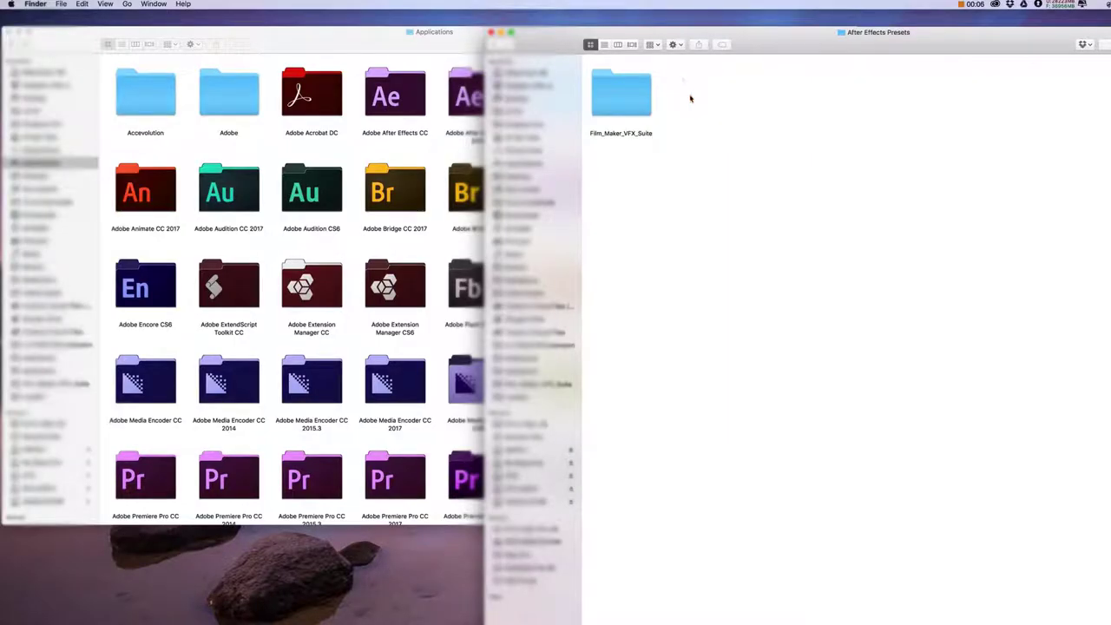
left_click(636, 105)
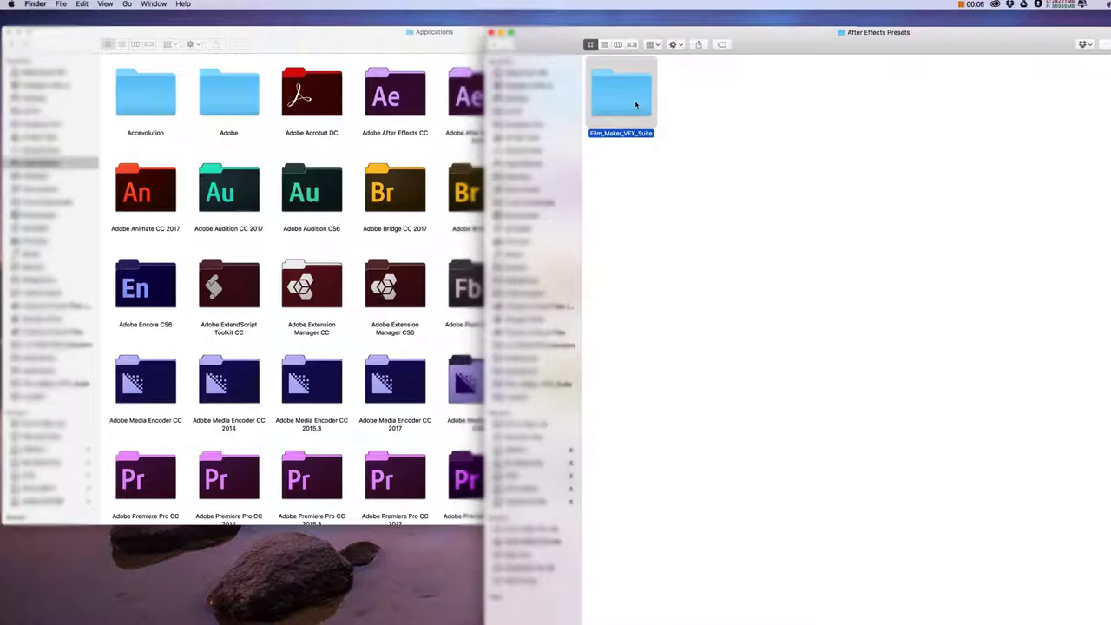
double_click(636, 105)
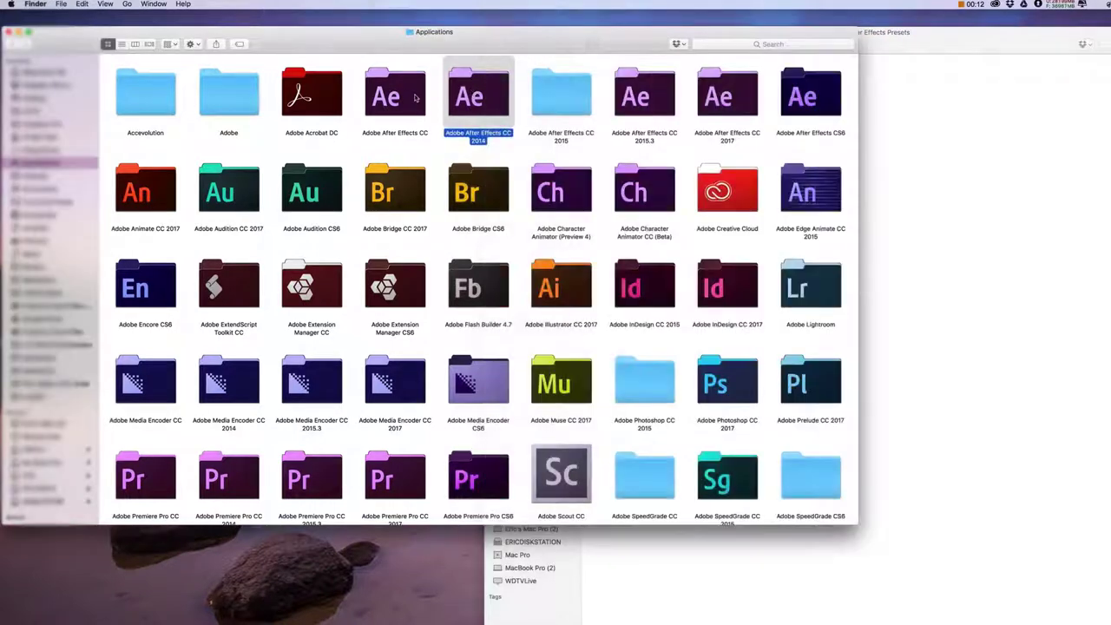
- Open the Adobe After Effects CC 2017 folder in Applications and select its Presets folder
left_click(417, 98)
left_click(647, 103)
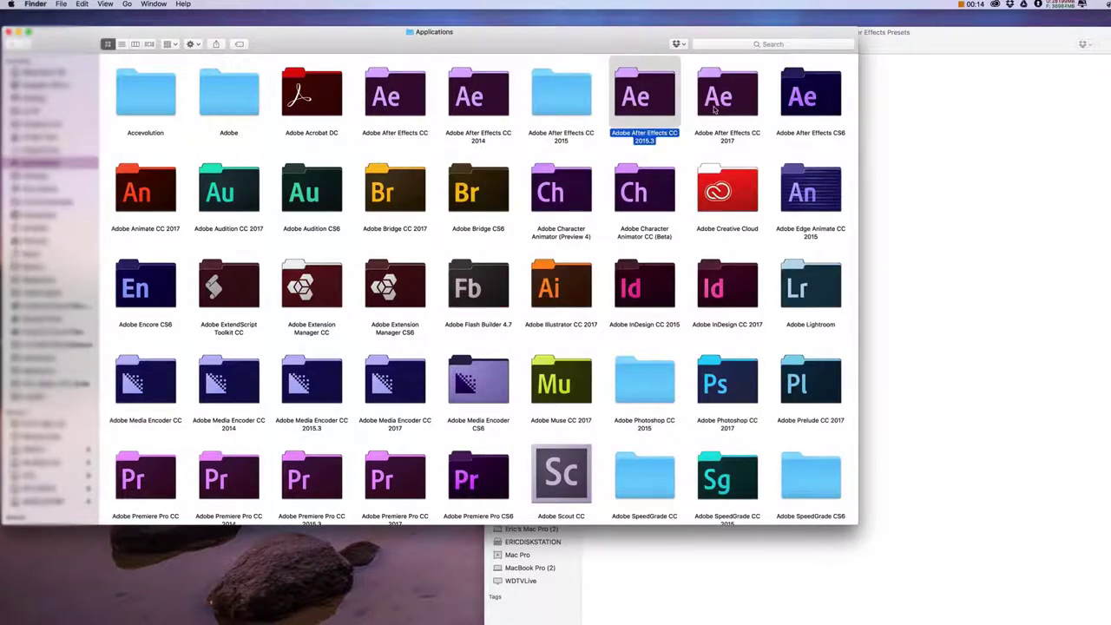
left_click(718, 106)
double_click(717, 106)
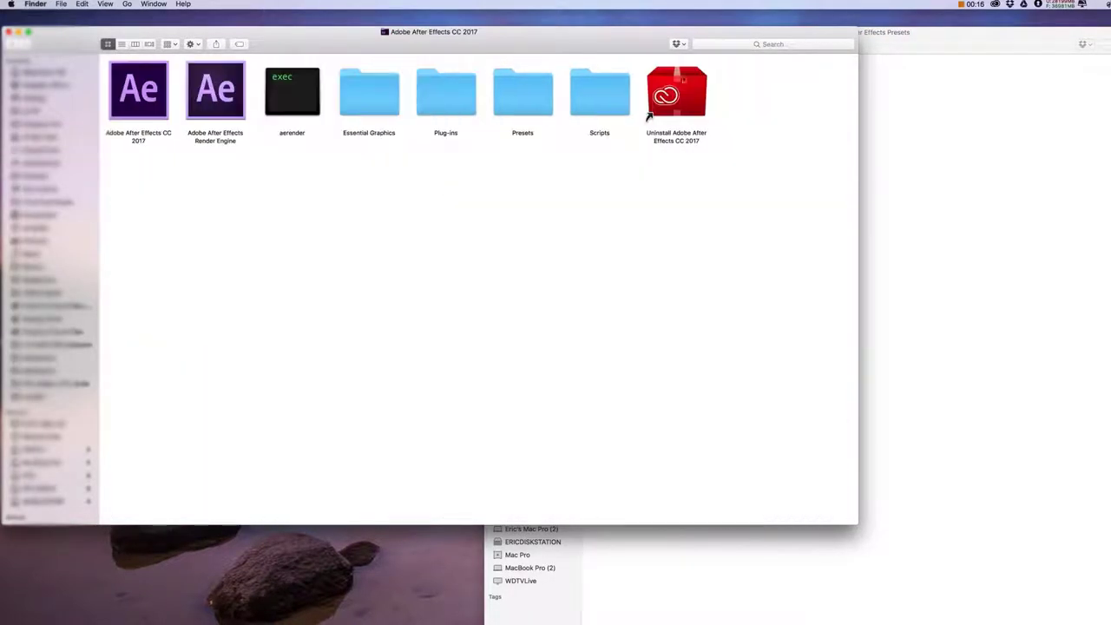
left_click(530, 91)
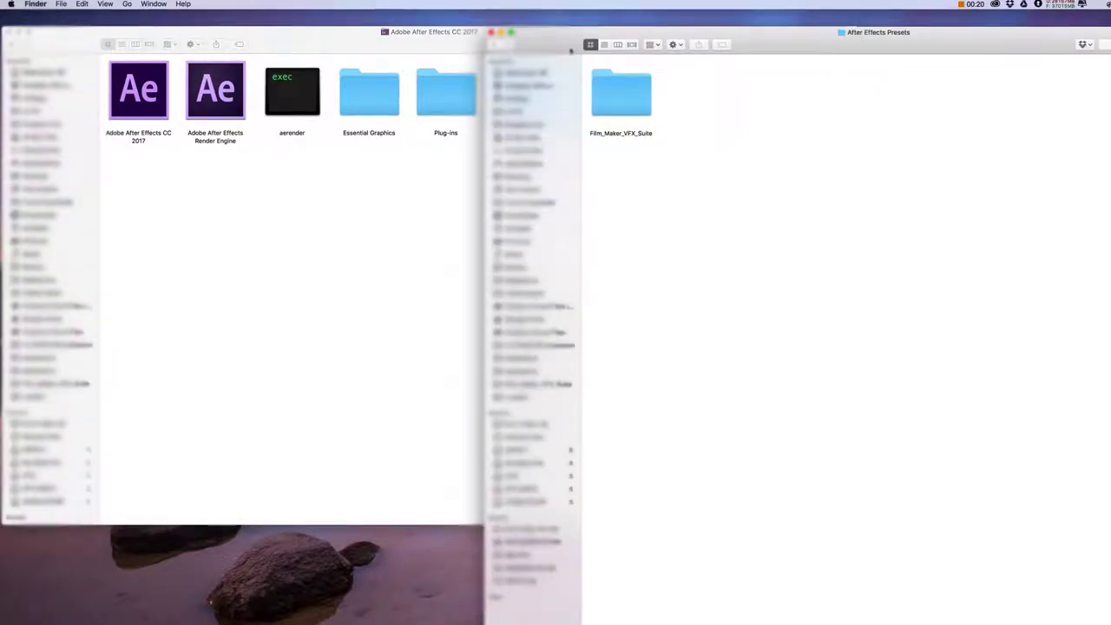
- Move the presets window aside and drag Film_Maker_VFX_Suite into After Effects' Presets folder
mouse_move(573, 47)
left_mouse_down()
mouse_move(804, 31)
mouse_move(820, 46)
left_mouse_up()
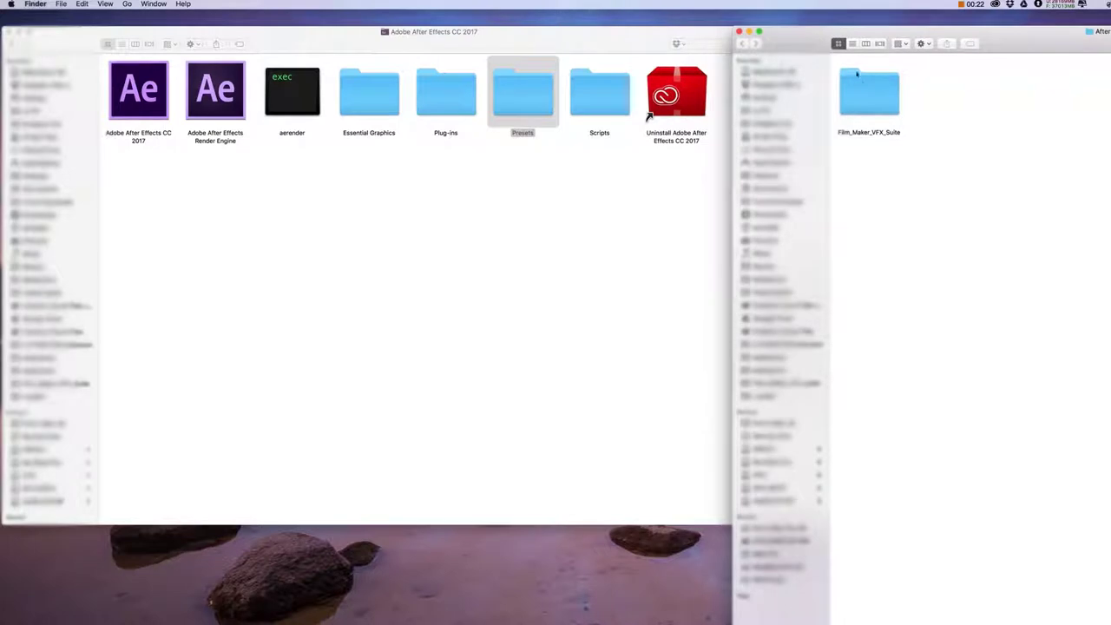
left_click_drag(873, 105, 524, 106)
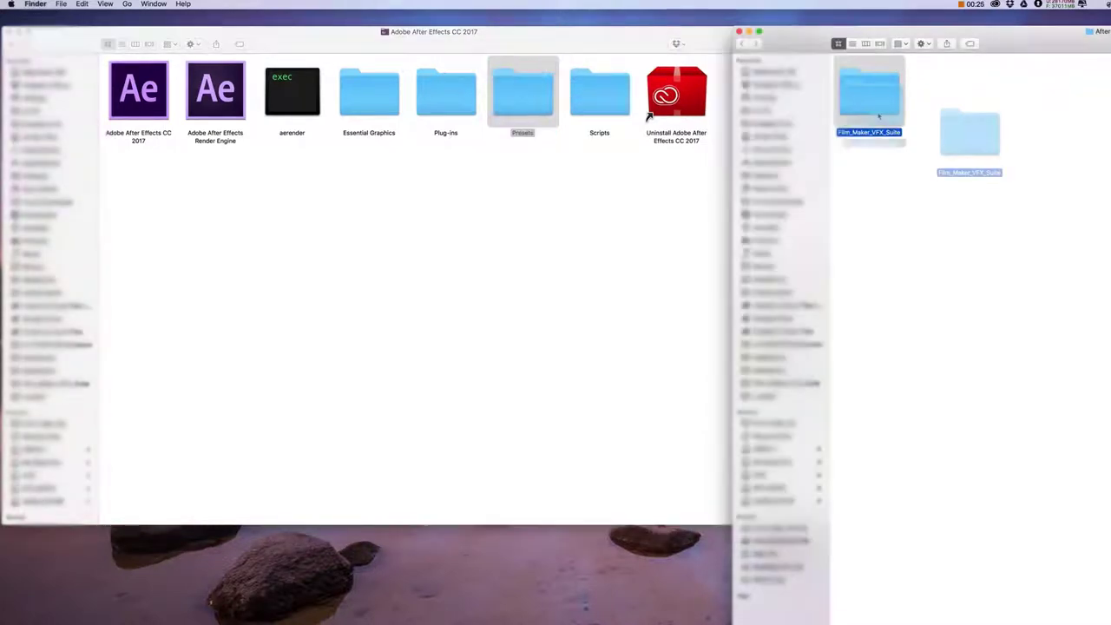
left_click_drag(524, 107, 967, 132)
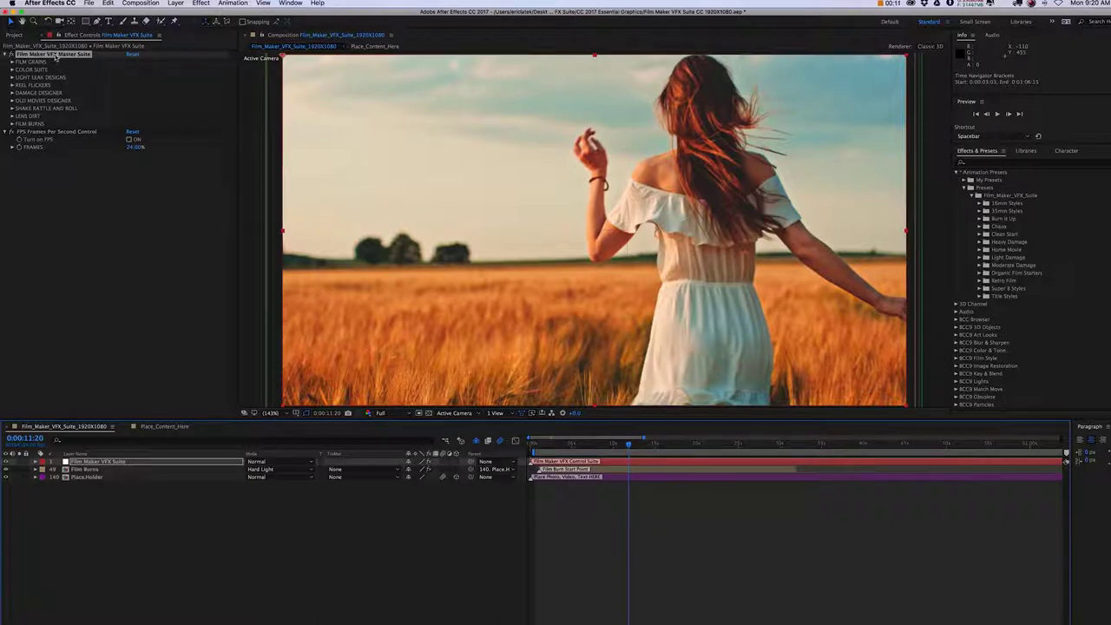
- Open the Animation menu in After Effects
left_click(233, 2)
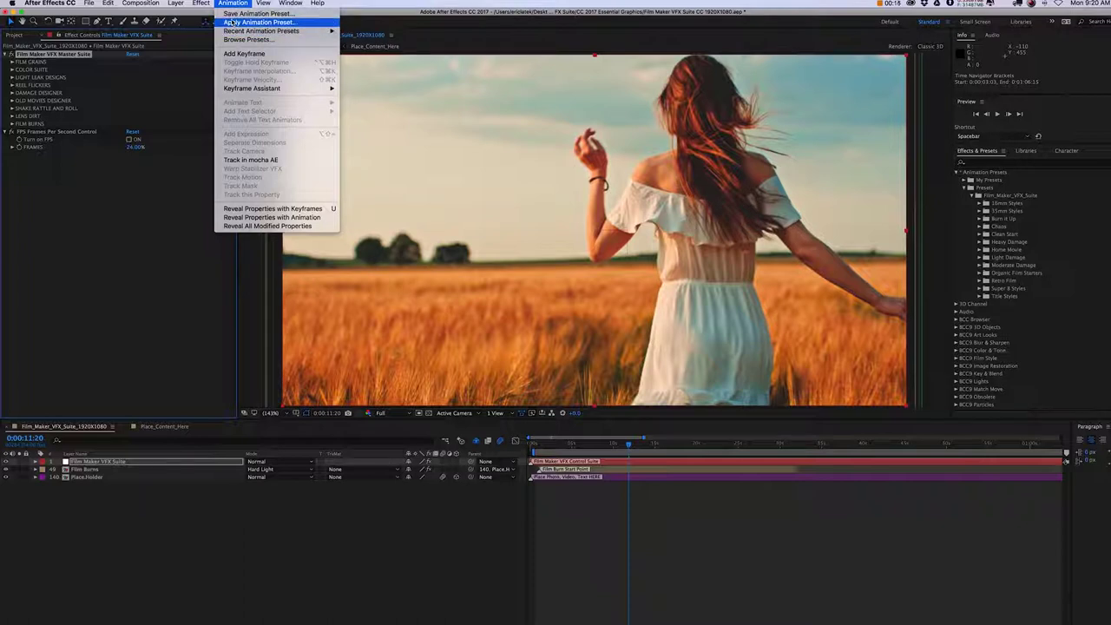
- Apply Super 8 Style 7.ffx from Film_Maker_VFX_Suite > Super 8 Styles to the composition
left_click(231, 21)
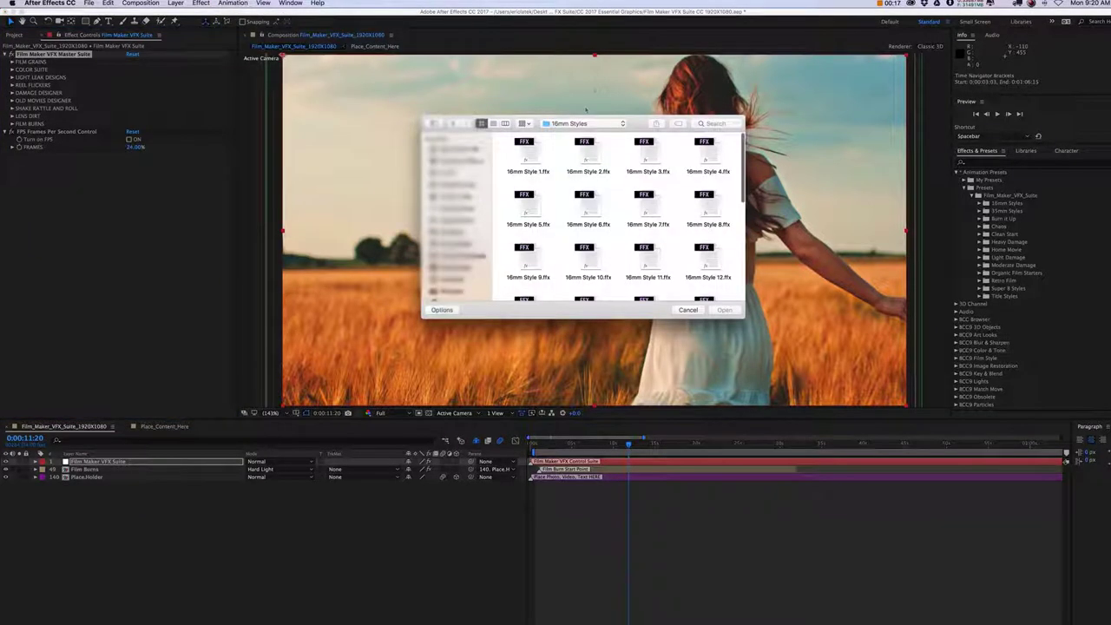
left_click(585, 126)
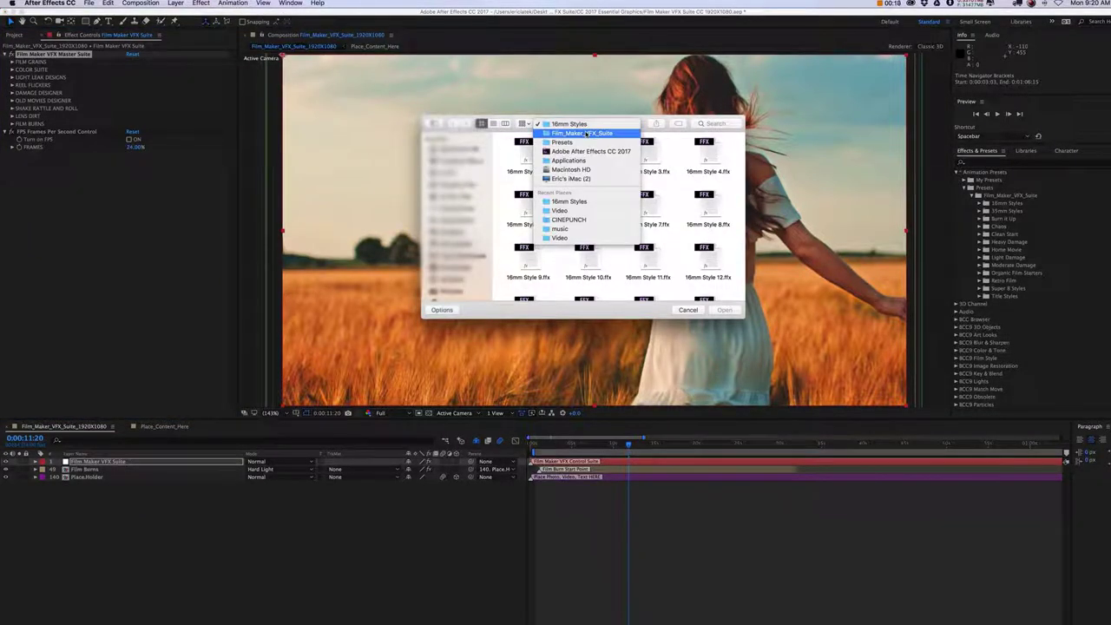
left_click(587, 135)
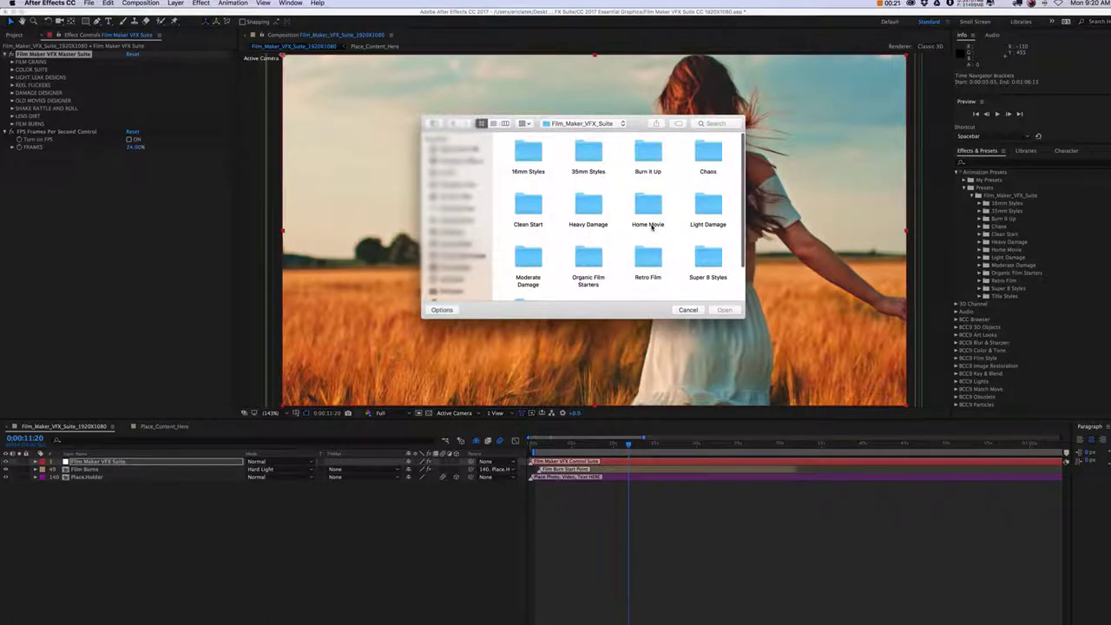
scroll(652, 226, "down", 1)
double_click(708, 230)
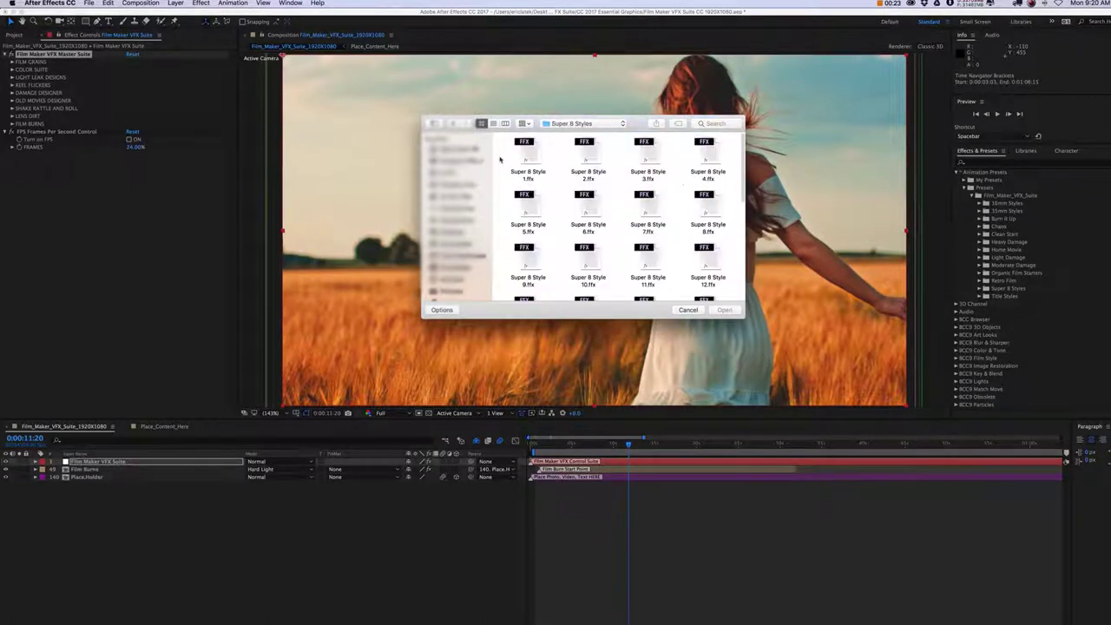
left_click(658, 204)
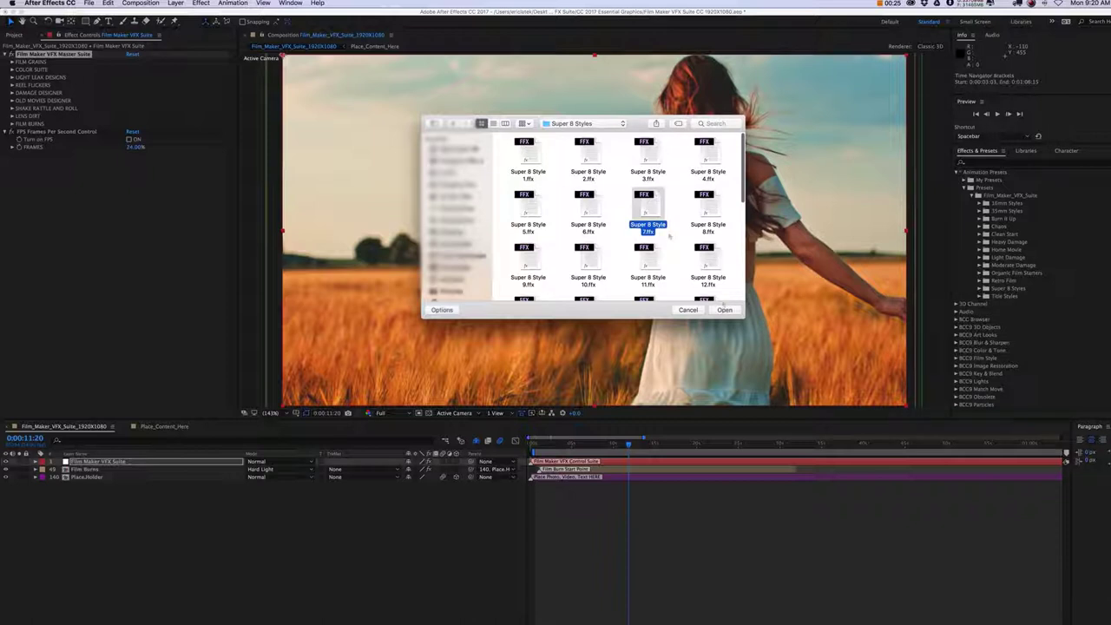
left_click(724, 310)
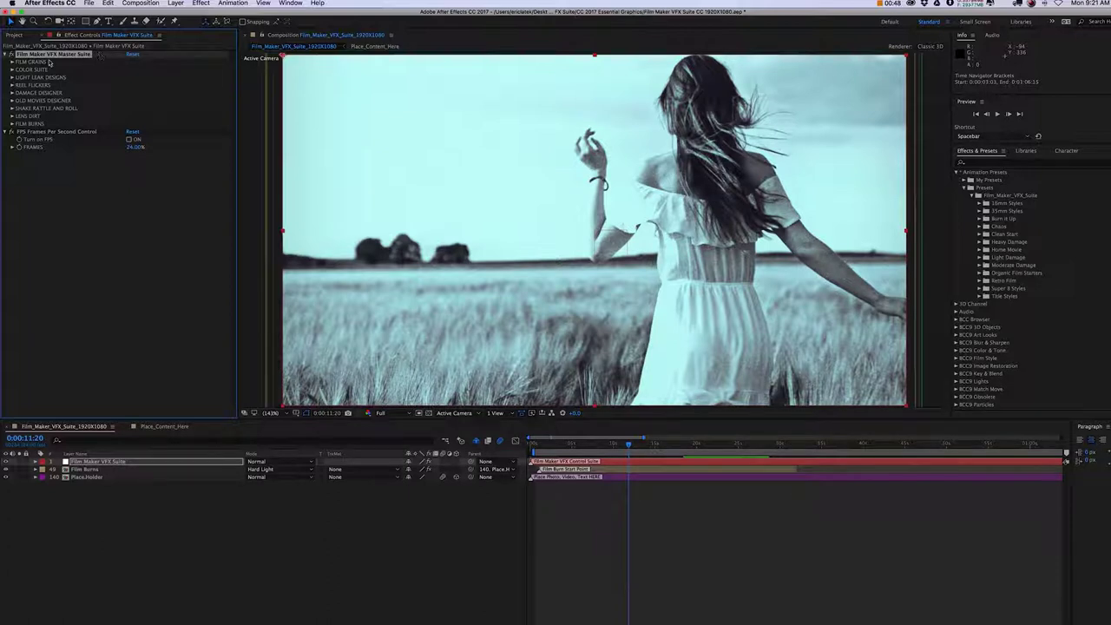
- Expand the FILM GRAINS and COLOR SUITE sections in Effect Controls
left_click(12, 62)
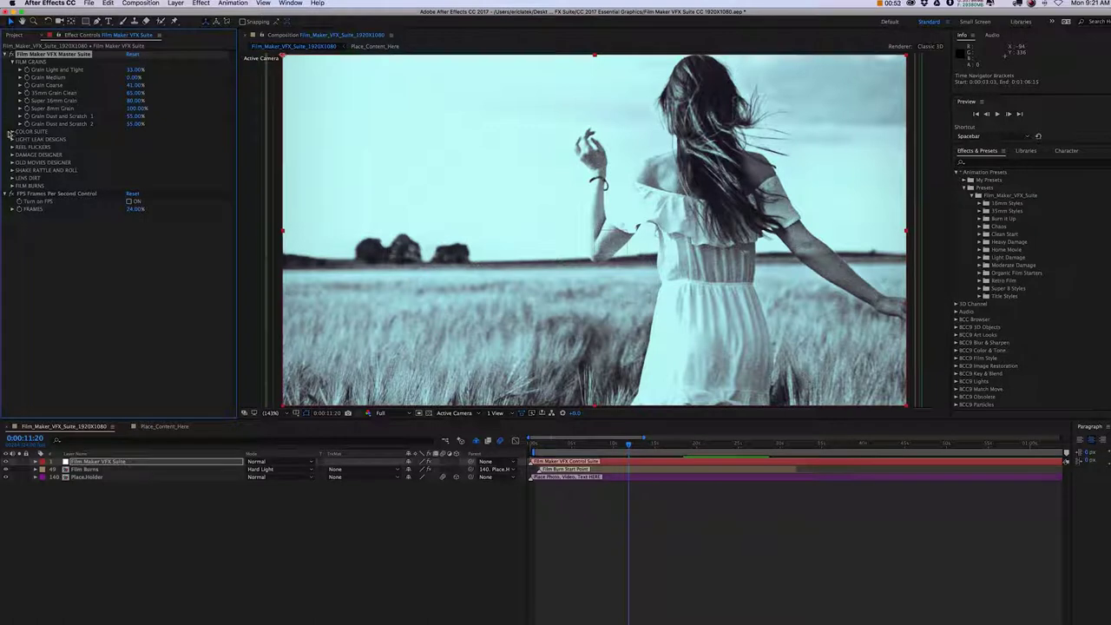
left_click(12, 132)
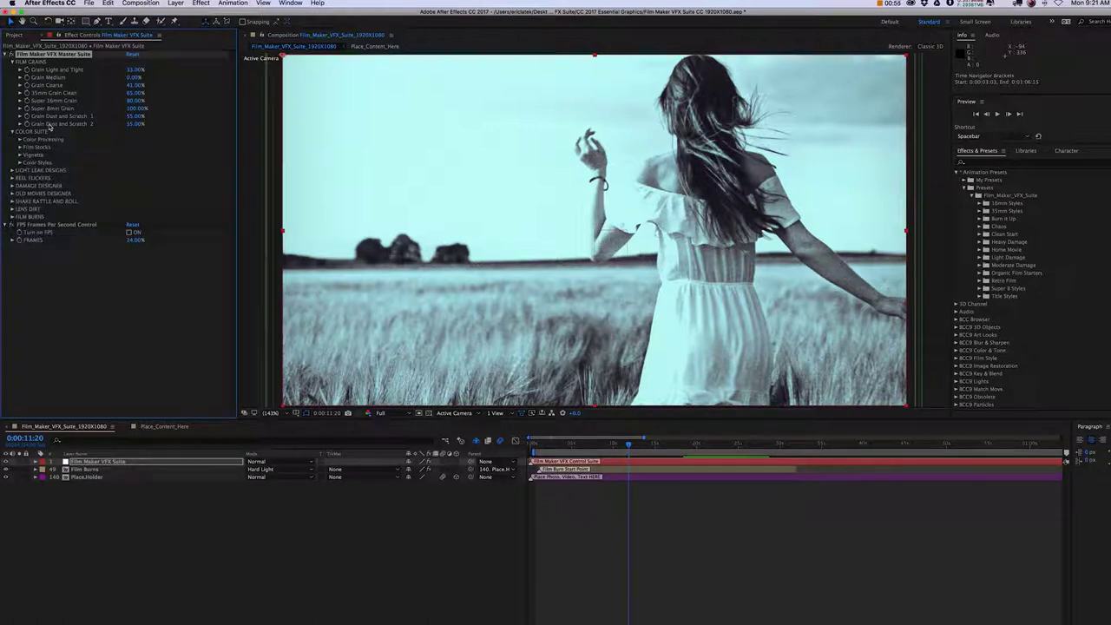